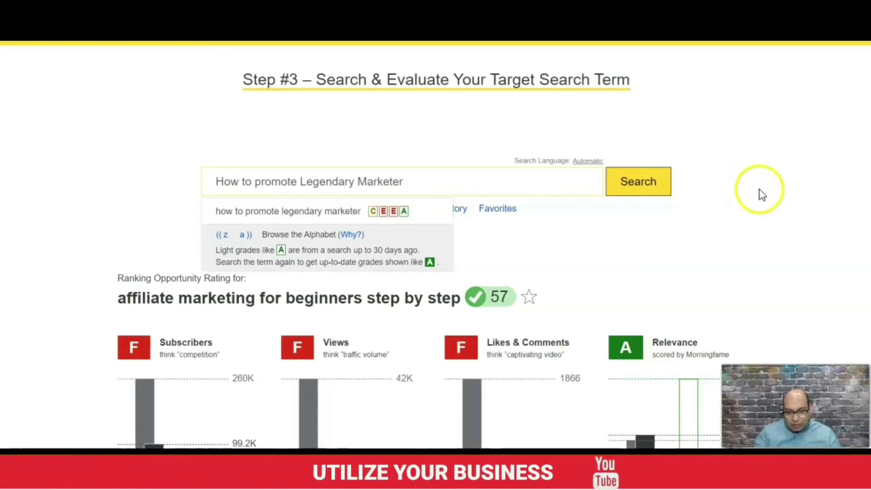
Search for "How to promote Legendary Marketer" and review its ranking opportunity grades and competing videos
{"action": "left_click", "coordinate": [624, 182]}
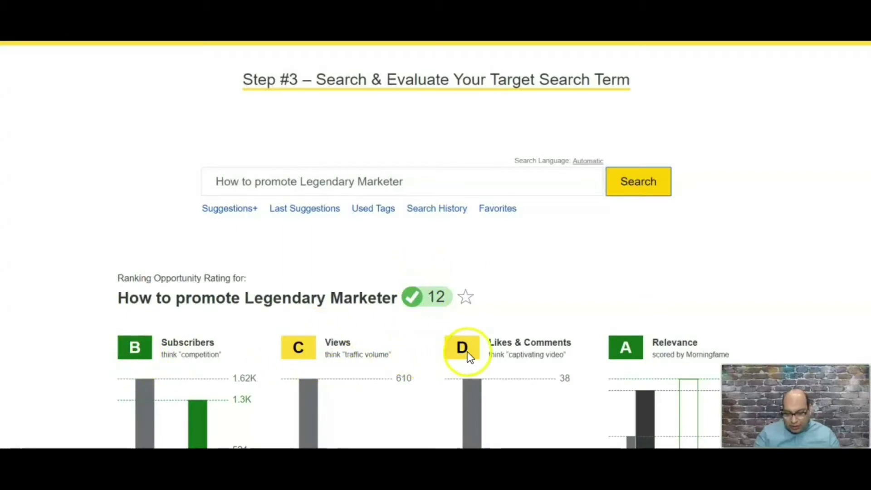
{"action": "scroll", "coordinate": [435, 245], "scroll_direction": "down", "scroll_amount": 8}
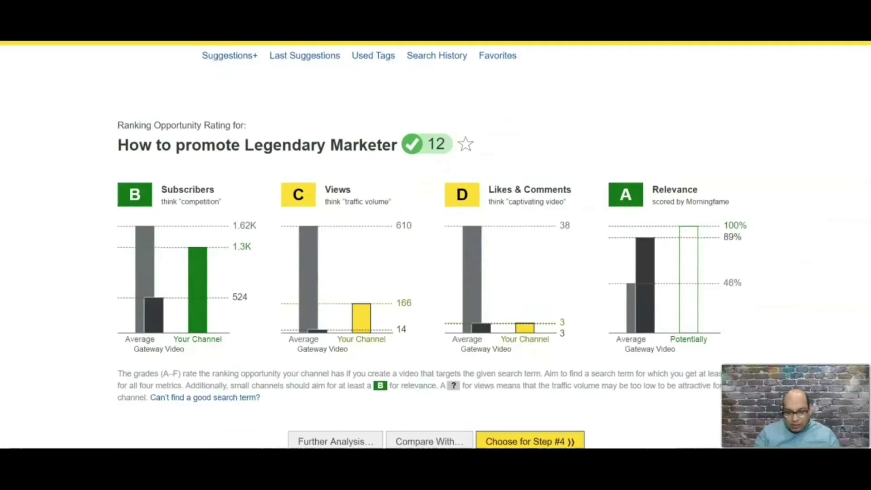
{"action": "scroll", "coordinate": [435, 245], "scroll_direction": "down", "scroll_amount": 4}
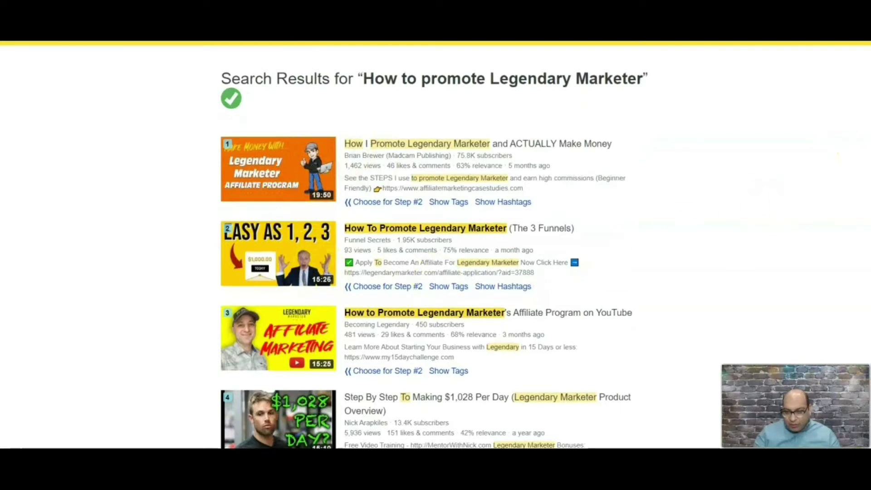
{"action": "scroll", "coordinate": [436, 245], "scroll_direction": "down", "scroll_amount": 3}
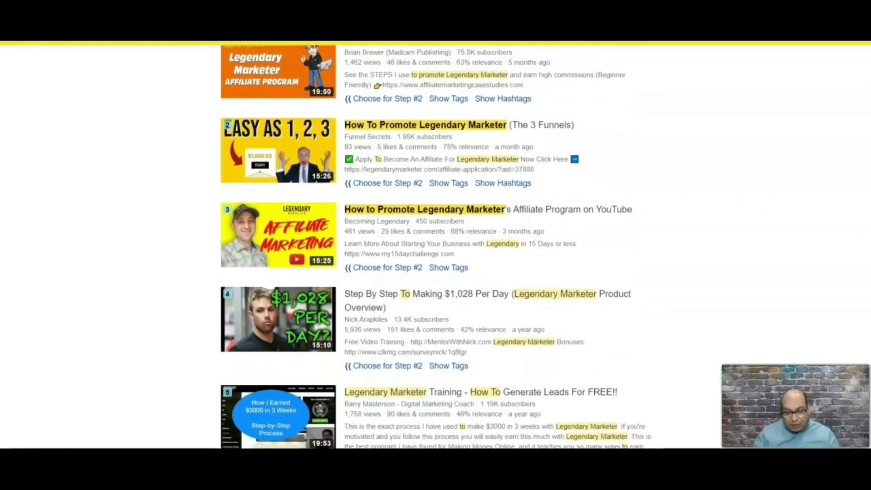
{"action": "scroll", "coordinate": [436, 245], "scroll_direction": "up", "scroll_amount": 7}
{"action": "scroll", "coordinate": [435, 245], "scroll_direction": "up", "scroll_amount": 3}
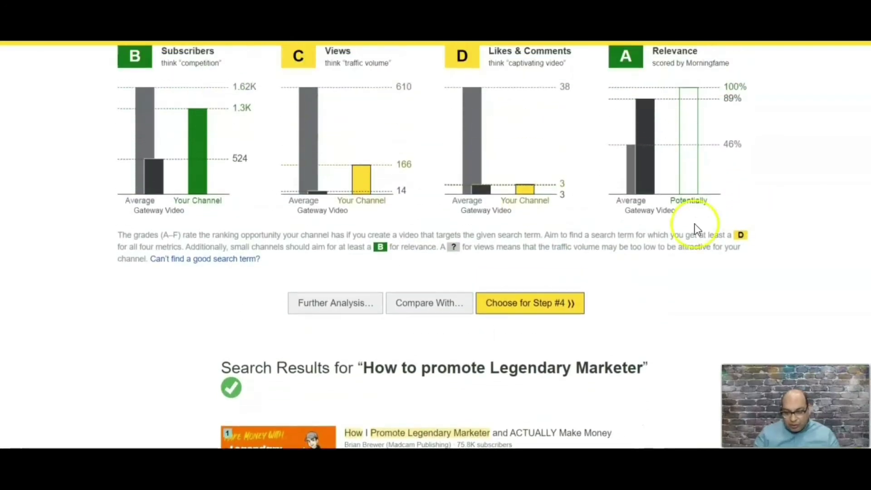
Choose the searched term for Step #4 metadata optimization and read the tip for the video title
{"action": "left_click", "coordinate": [524, 304]}
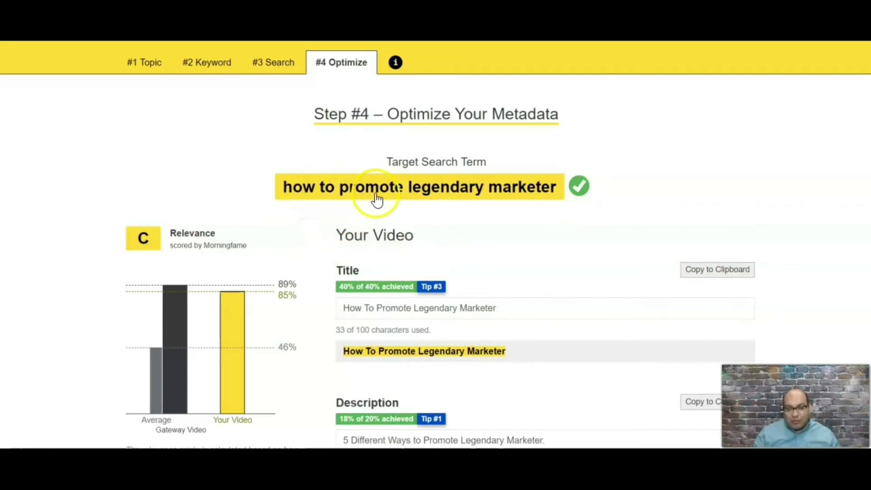
{"action": "scroll", "coordinate": [436, 245], "scroll_direction": "down", "scroll_amount": 4}
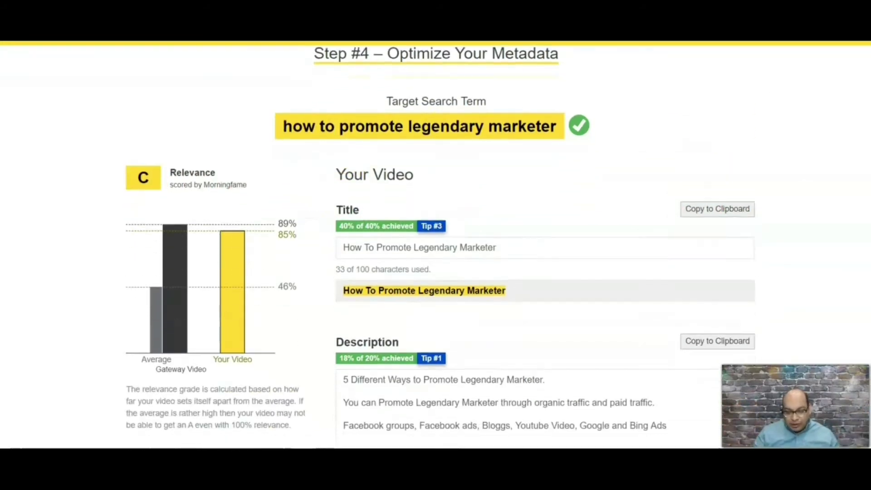
{"action": "scroll", "coordinate": [486, 224], "scroll_direction": "up", "scroll_amount": 2}
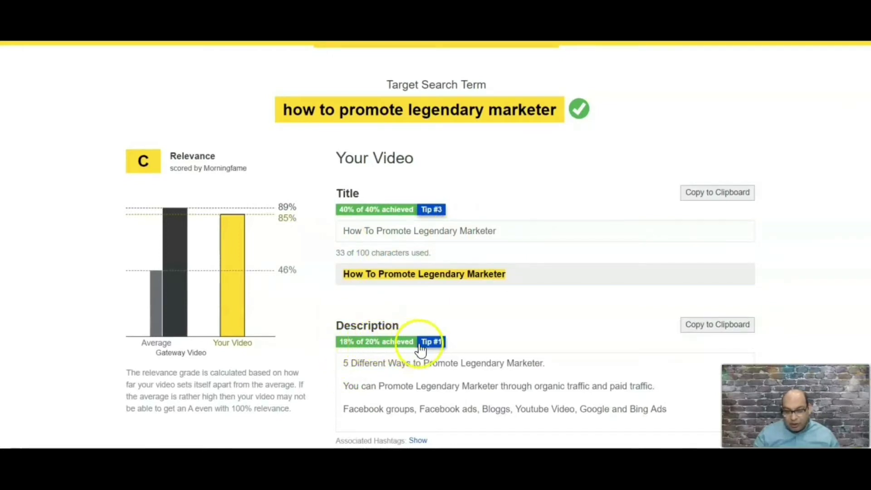
{"action": "left_click", "coordinate": [429, 210]}
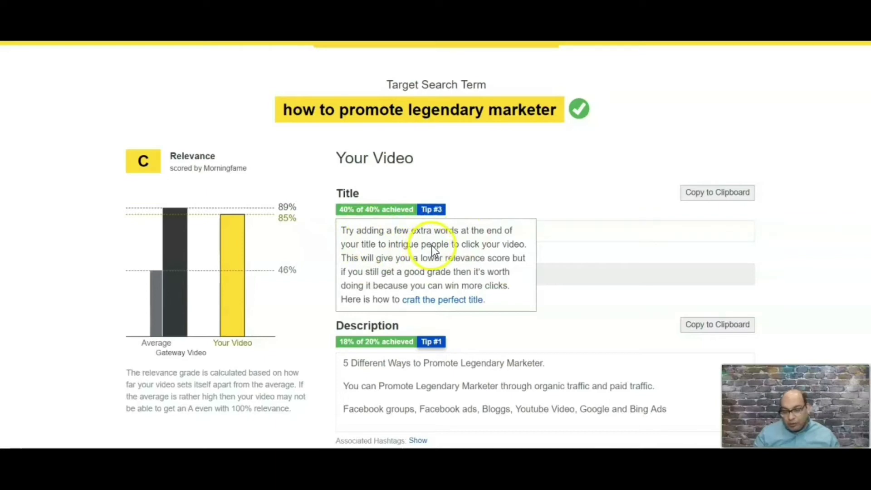
{"action": "left_click", "coordinate": [480, 203]}
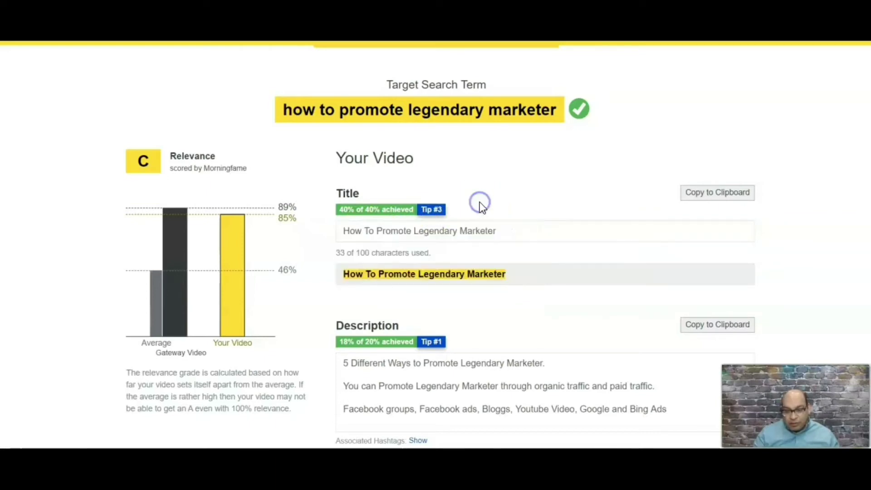
Try adding "Simple Guide" to the end of the video title, and remove the added words
{"action": "left_click", "coordinate": [496, 232]}
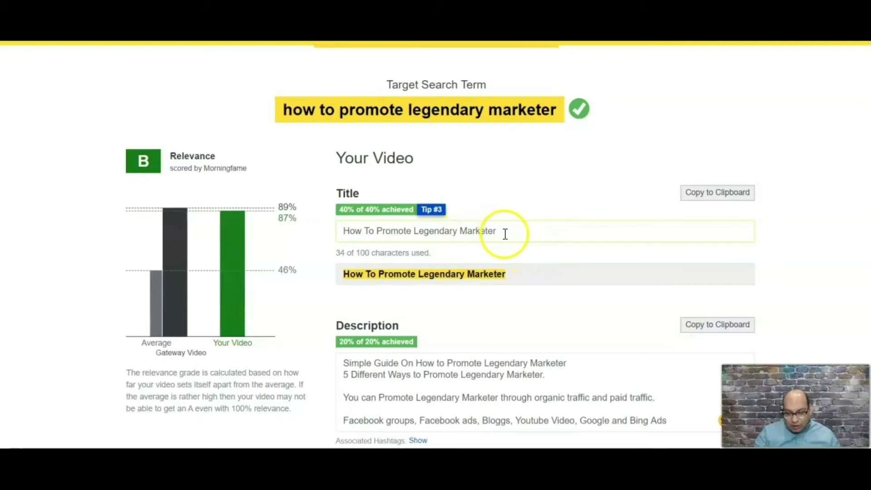
{"action": "type", "text": "Simp"}
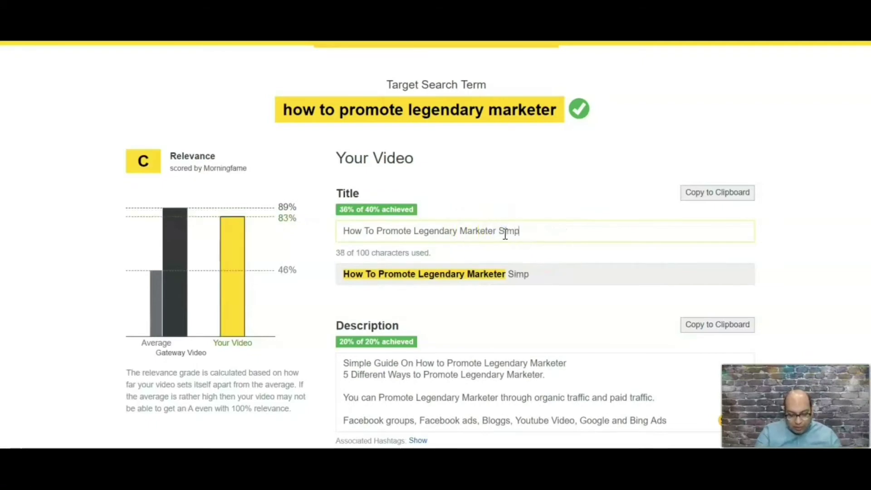
{"action": "type", "text": "le Guide"}
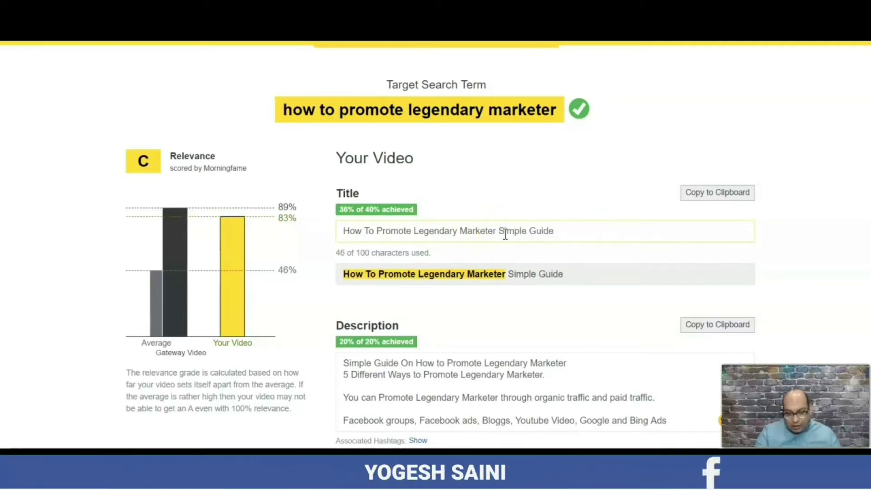
{"action": "key", "text": "BackSpace"}
{"action": "key", "text": "BackSpace"}
{"action": "key", "text": "BackSpace"}
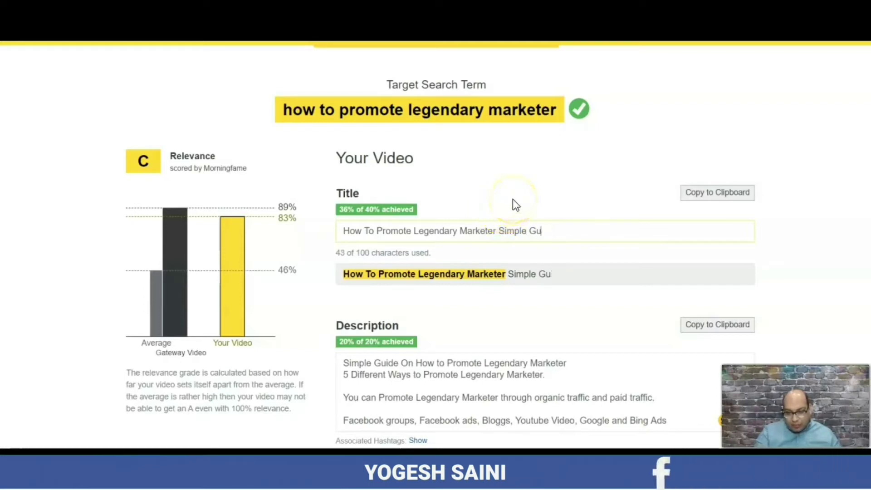
{"action": "key", "text": "BackSpace"}
{"action": "key", "text": "BackSpace"}
{"action": "key", "text": "BackSpace"}
{"action": "key", "text": "BackSpace"}
{"action": "key", "text": "BackSpace"}
{"action": "key", "text": "BackSpace"}
{"action": "key", "text": "BackSpace"}
{"action": "key", "text": "BackSpace"}
{"action": "key", "text": "BackSpace"}
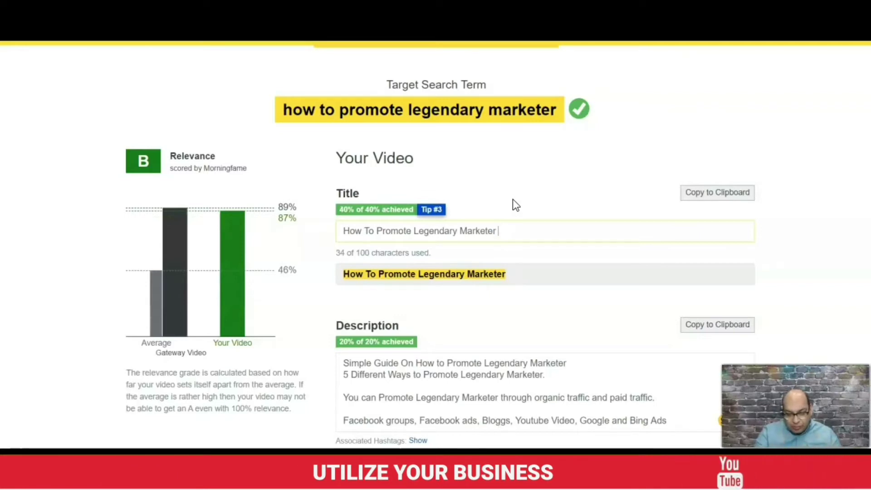
Try adding "Easily" to the end of the video title, and remove the word
{"action": "type", "text": "eas"}
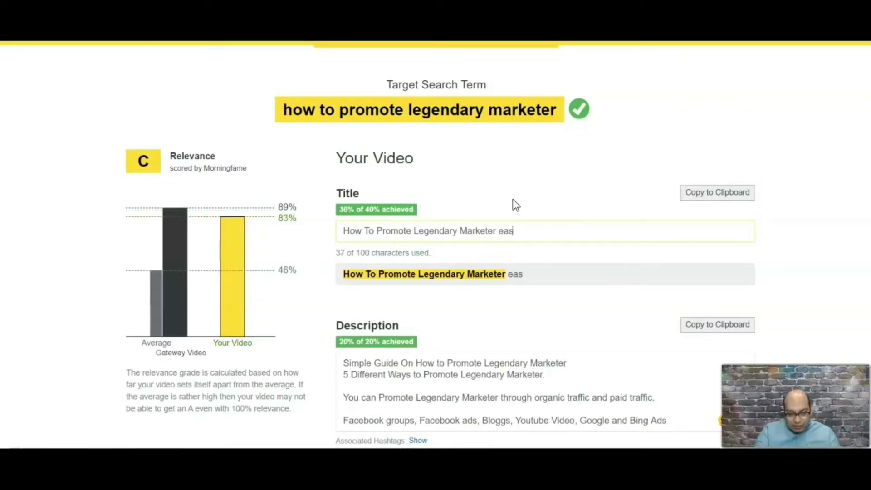
{"action": "key", "text": "BackSpace"}
{"action": "key", "text": "BackSpace"}
{"action": "key", "text": "BackSpace"}
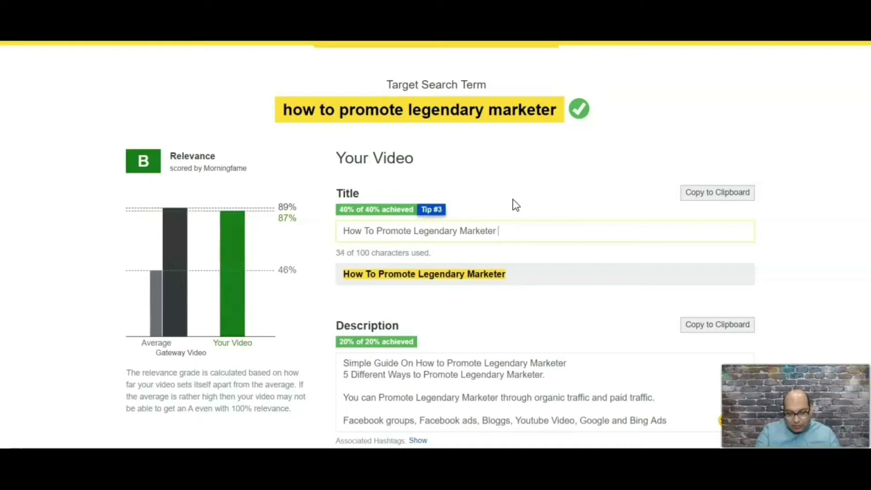
{"action": "type", "text": "Easily"}
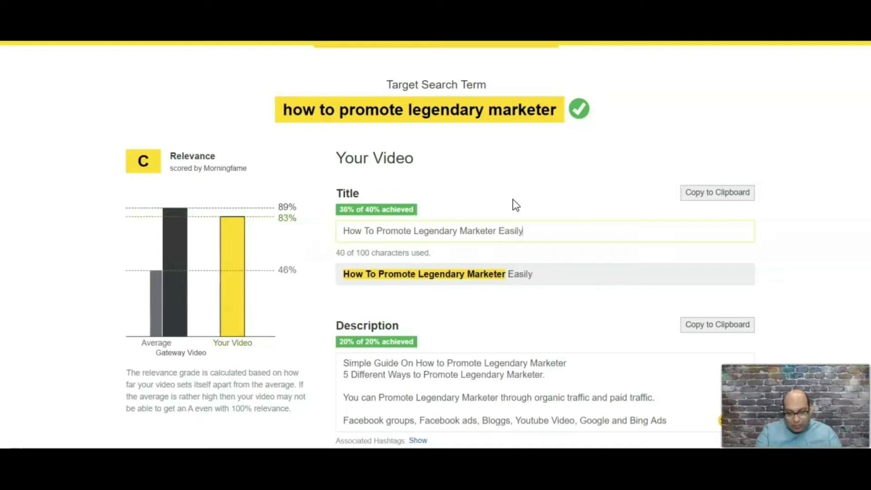
{"action": "key", "text": "BackSpace"}
{"action": "key", "text": "BackSpace"}
{"action": "key", "text": "BackSpace"}
{"action": "key", "text": "BackSpace"}
{"action": "key", "text": "BackSpace"}
{"action": "key", "text": "BackSpace"}
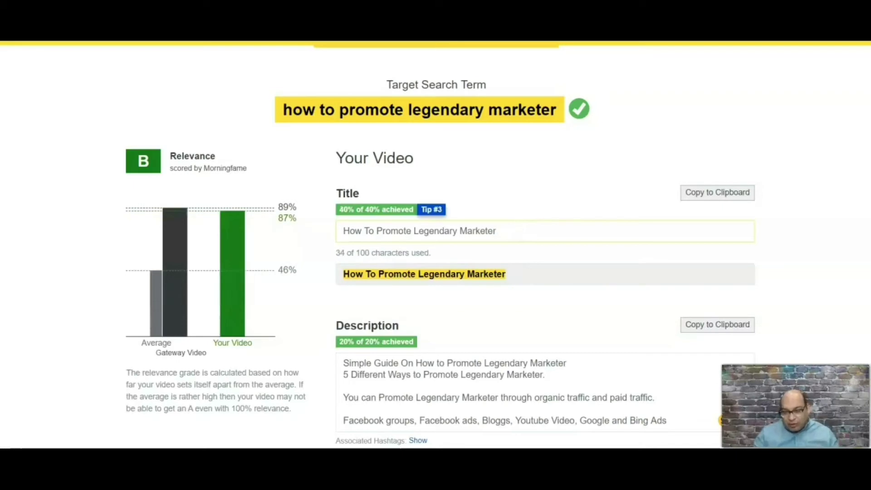
Copy the existing tag "how to promote legendary marketer" and enter it as the text for a new tag
{"action": "scroll", "coordinate": [467, 245], "scroll_direction": "down", "scroll_amount": 5}
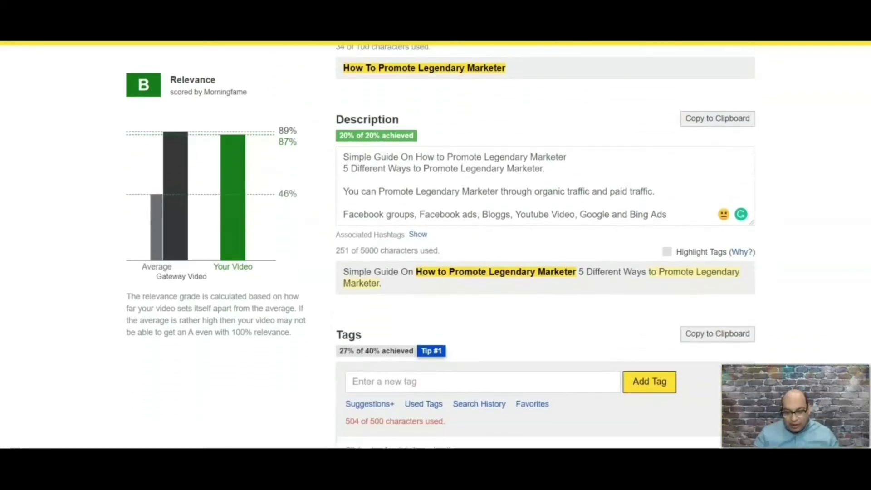
{"action": "scroll", "coordinate": [457, 169], "scroll_direction": "down", "scroll_amount": 7}
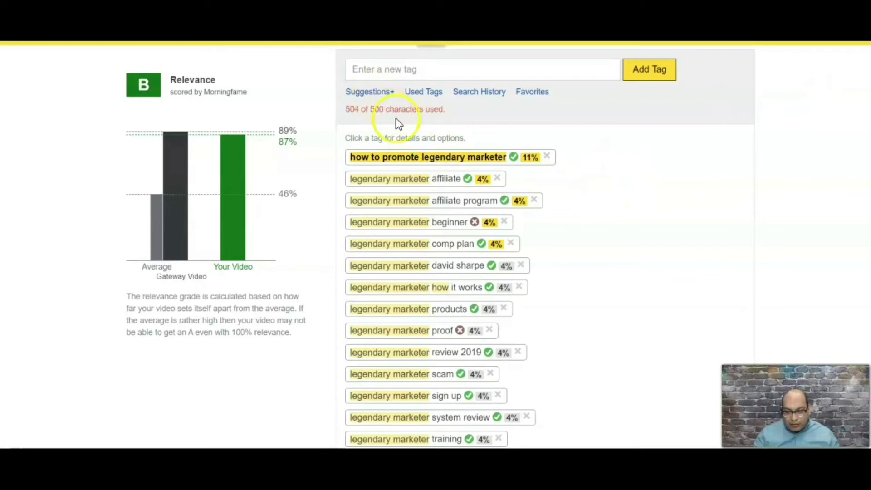
{"action": "left_click", "coordinate": [417, 158]}
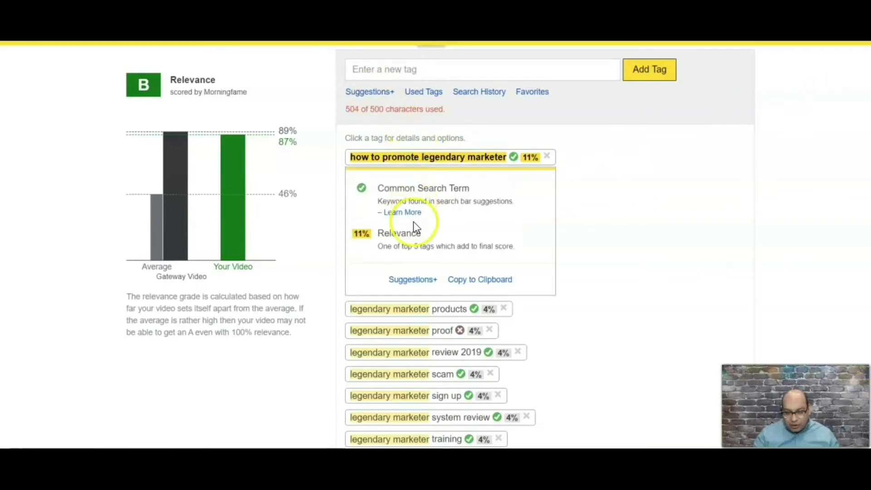
{"action": "left_click", "coordinate": [466, 280]}
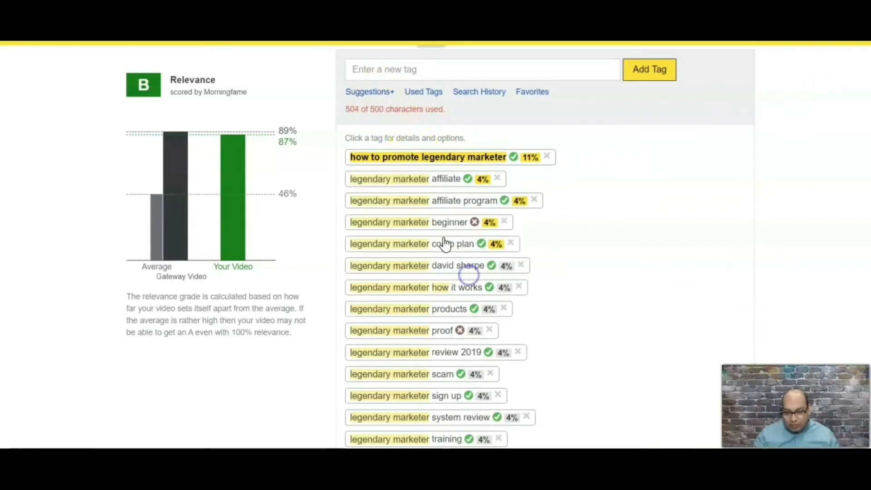
{"action": "left_click", "coordinate": [371, 66]}
{"action": "type", "text": "how to promote legendary marketer"}
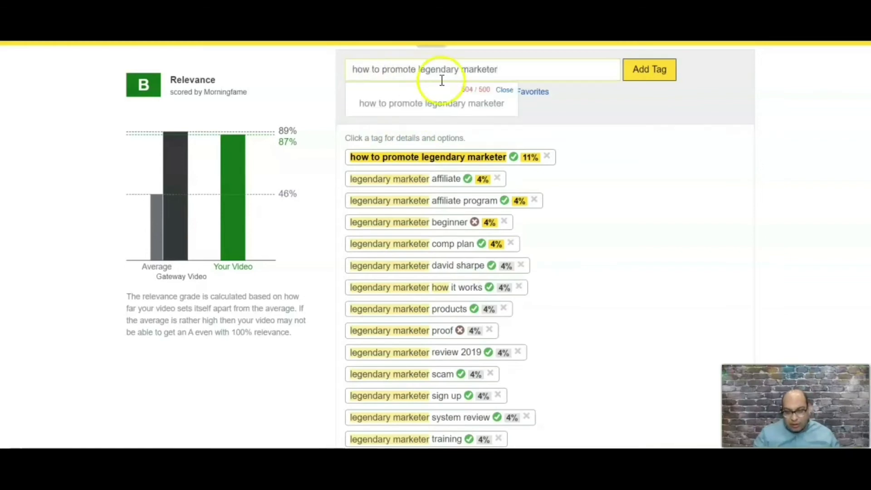
{"action": "left_click", "coordinate": [534, 74]}
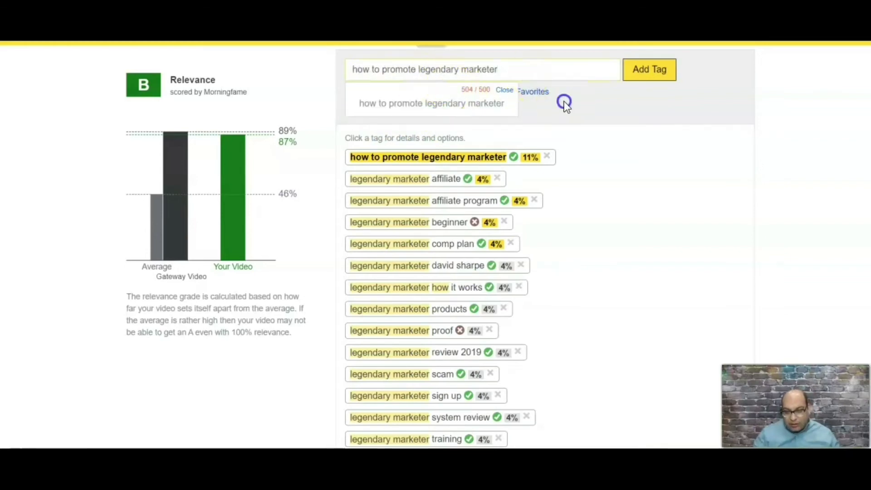
Browse the long-tail and similar search term suggestions for the entered tag text, and close the list
{"action": "left_click", "coordinate": [363, 95]}
{"action": "type", "text": "+"}
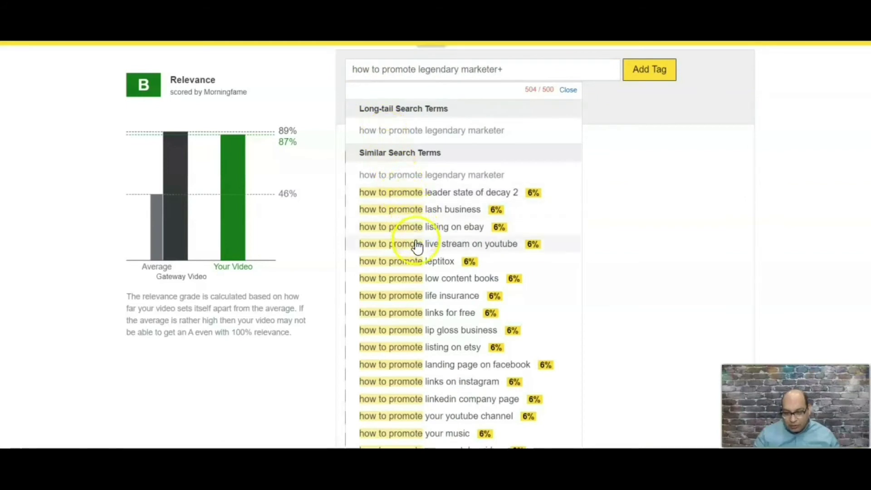
{"action": "left_click", "coordinate": [682, 114]}
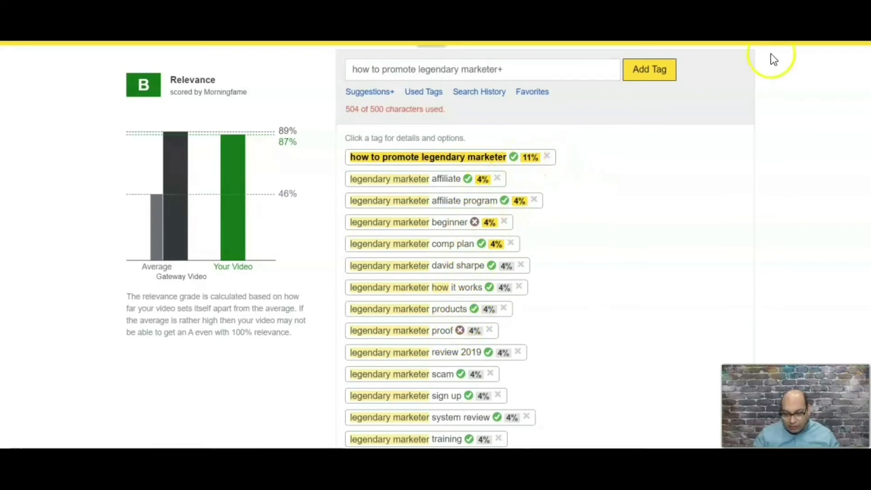
Keep only the tags marked as common search terms and remove all the others
{"action": "scroll", "coordinate": [358, 362], "scroll_direction": "down", "scroll_amount": 4}
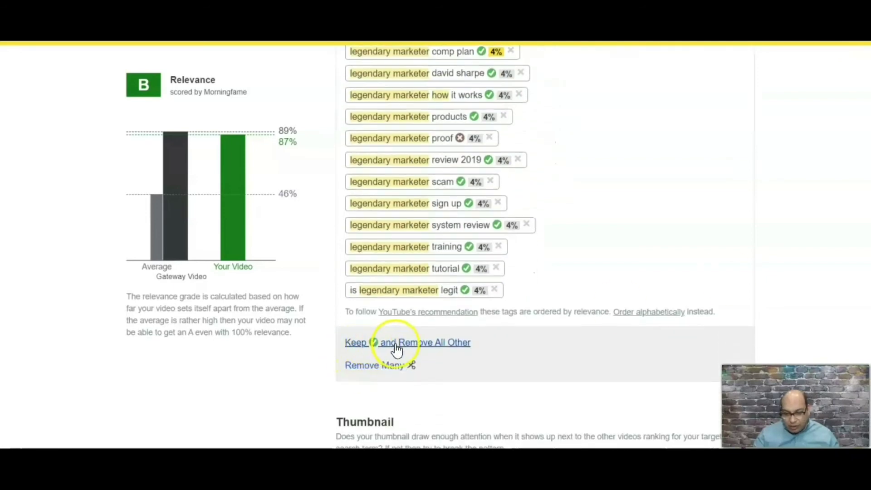
{"action": "left_click", "coordinate": [426, 345]}
{"action": "left_click", "coordinate": [565, 343]}
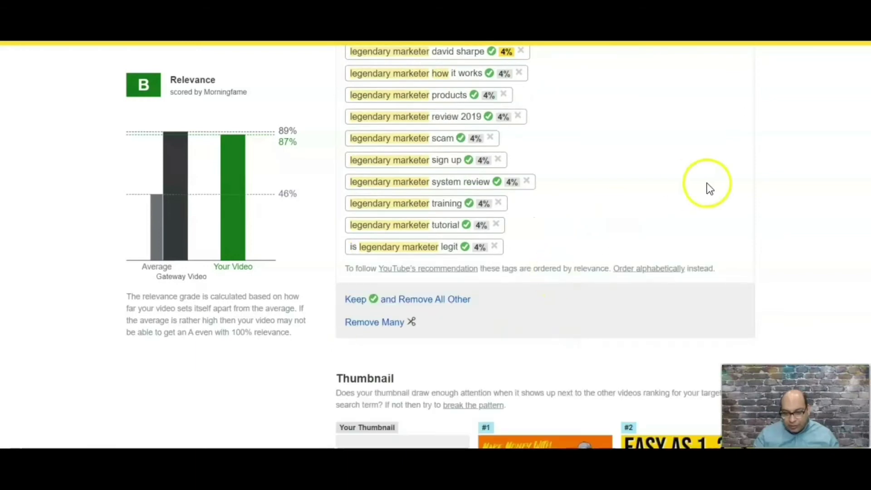
{"action": "scroll", "coordinate": [544, 245], "scroll_direction": "up", "scroll_amount": 4}
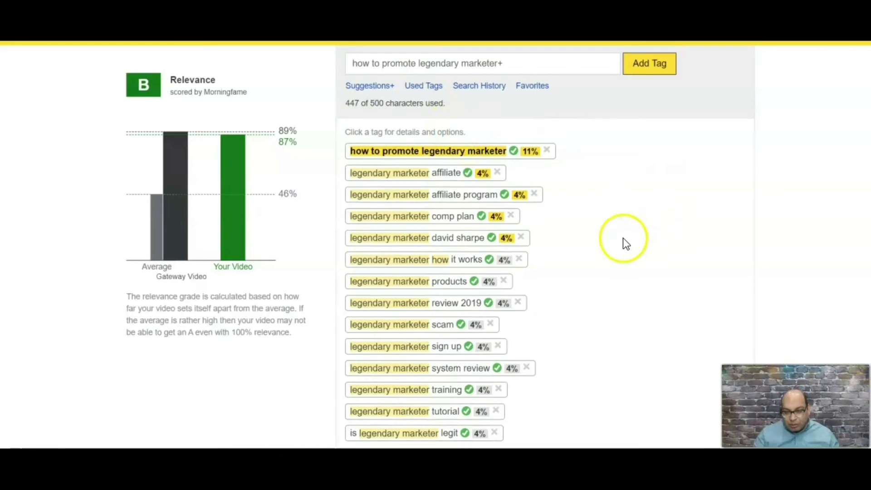
Review the competing thumbnails, the saved metadata list and the remaining video tags
{"action": "scroll", "coordinate": [544, 245], "scroll_direction": "down", "scroll_amount": 10}
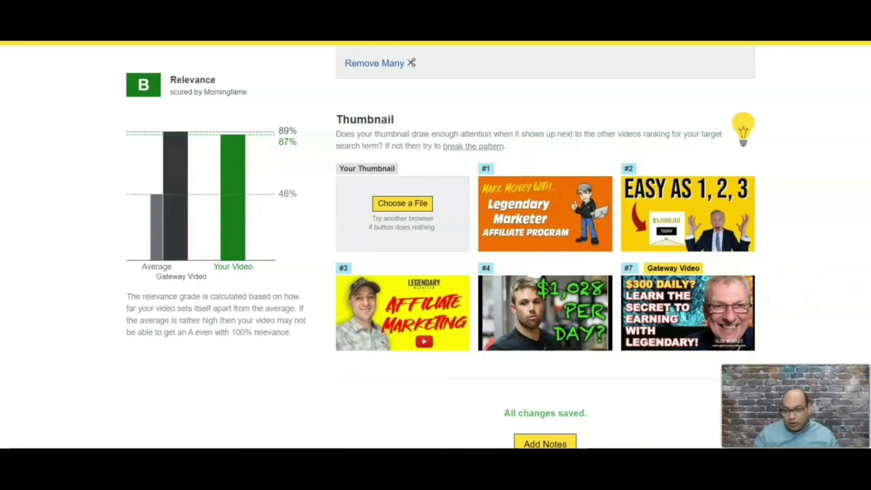
{"action": "scroll", "coordinate": [805, 297], "scroll_direction": "down", "scroll_amount": 1}
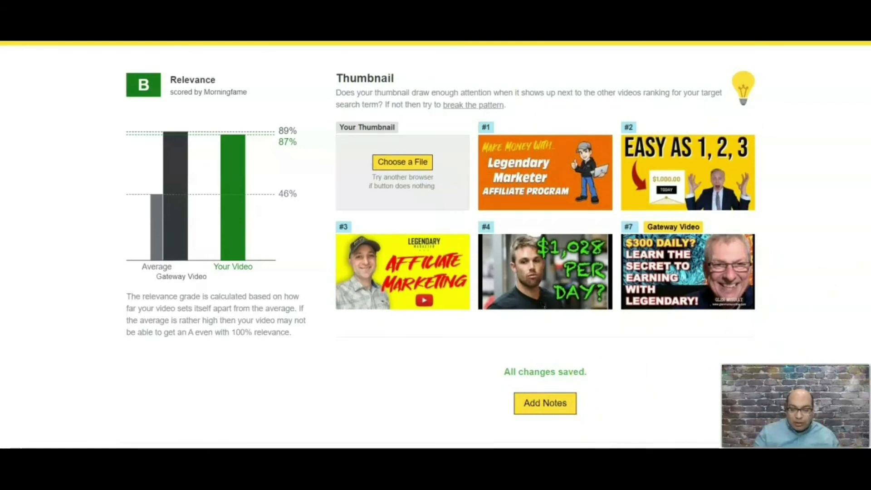
{"action": "scroll", "coordinate": [435, 245], "scroll_direction": "down", "scroll_amount": 6}
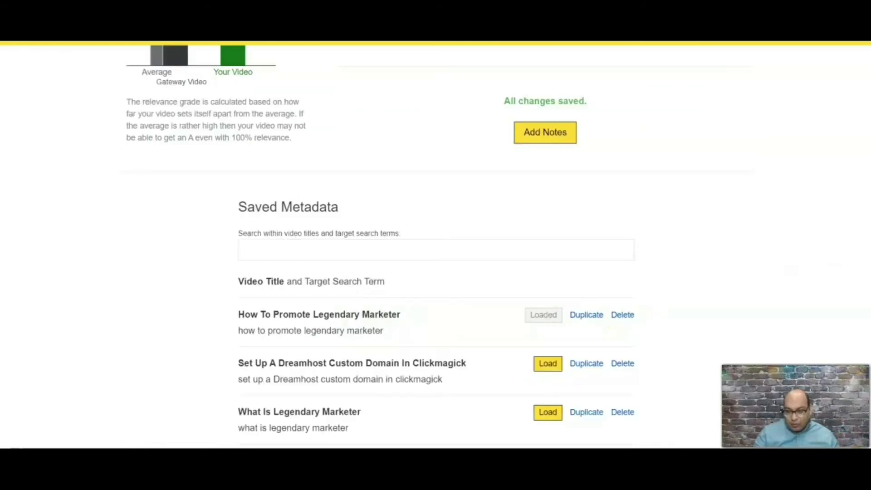
{"action": "scroll", "coordinate": [544, 245], "scroll_direction": "up", "scroll_amount": 15}
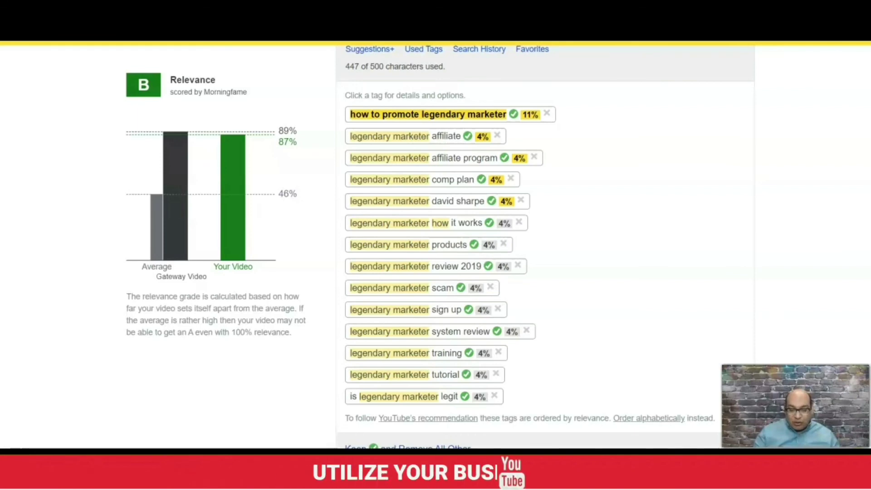
{"action": "scroll", "coordinate": [544, 245], "scroll_direction": "down", "scroll_amount": 1}
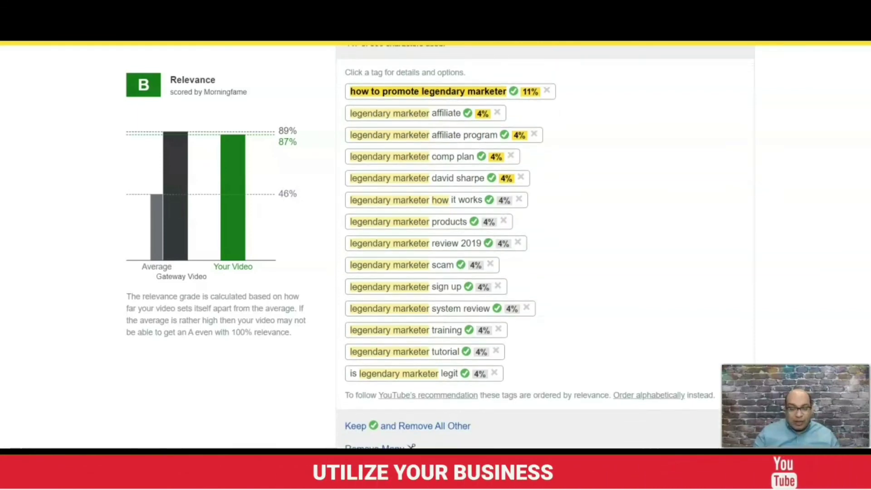